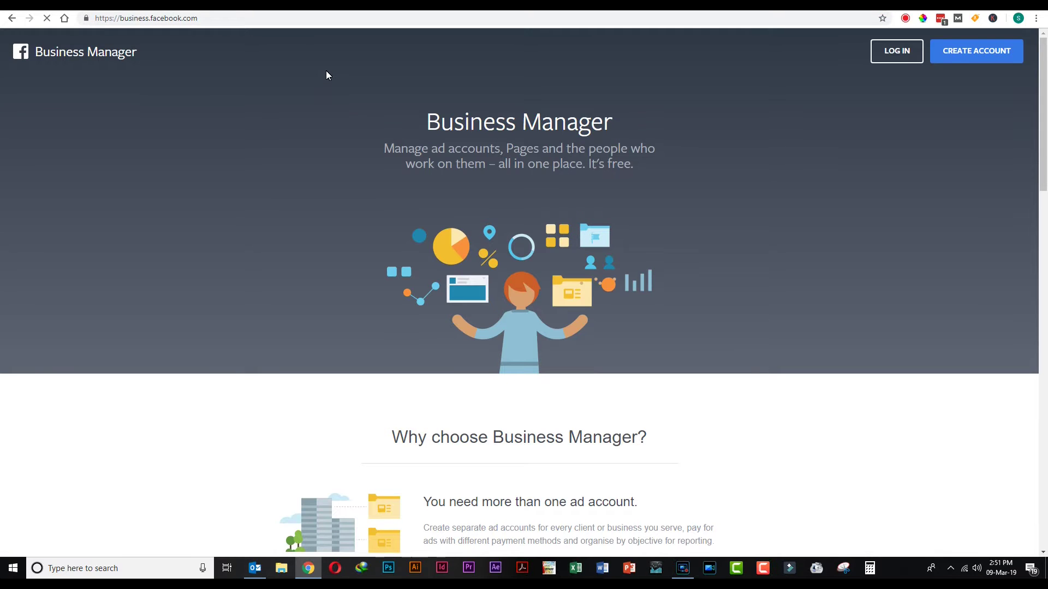
Log in to Business Manager, select the Sam's Digital World business and open its Pixels page.
{"action": "left_click", "coordinate": [899, 54]}
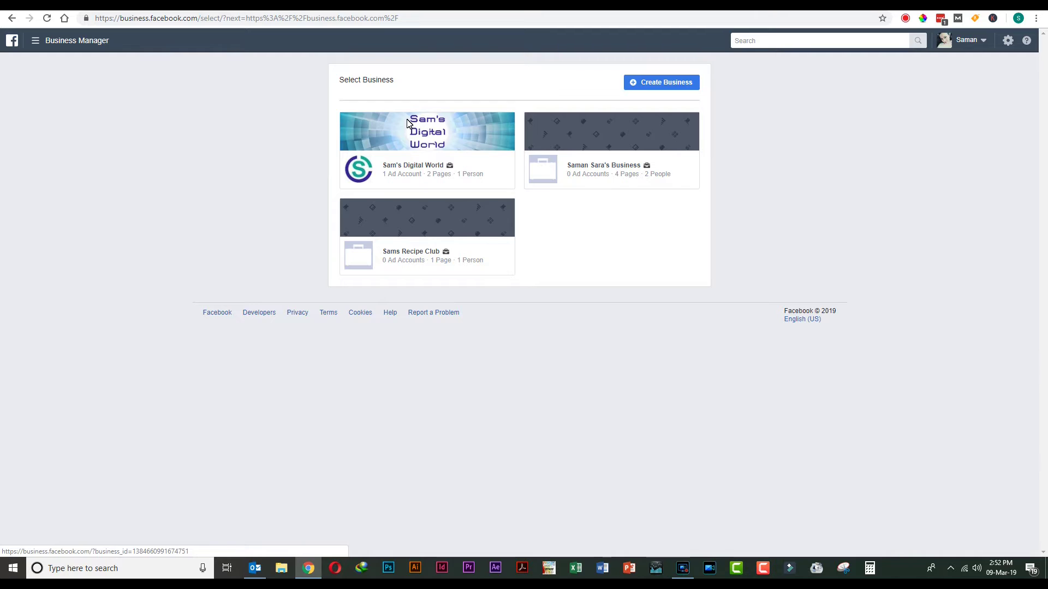
{"action": "left_click", "coordinate": [409, 166]}
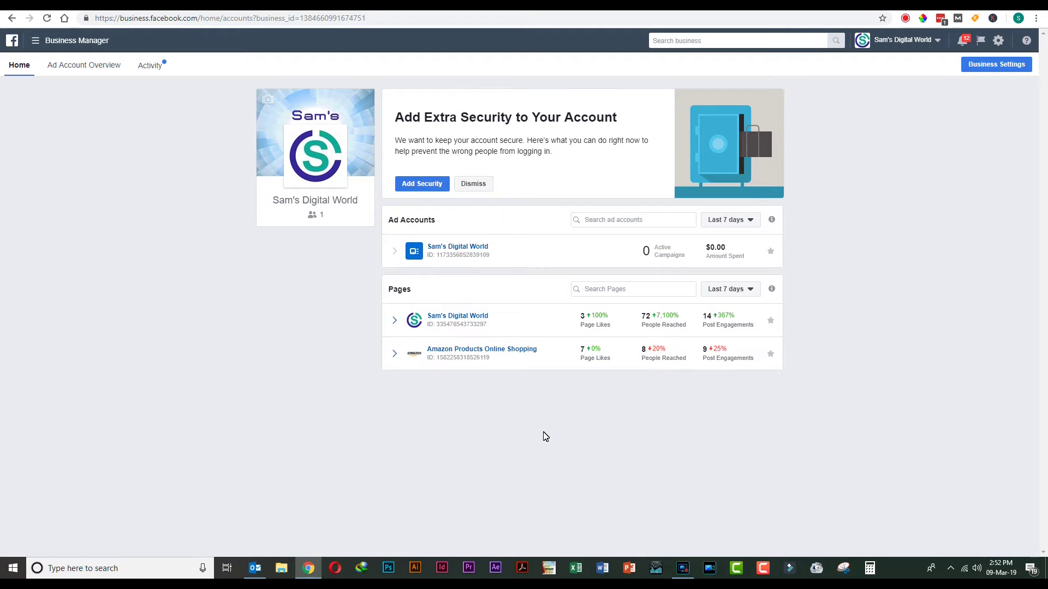
{"action": "left_click", "coordinate": [35, 41]}
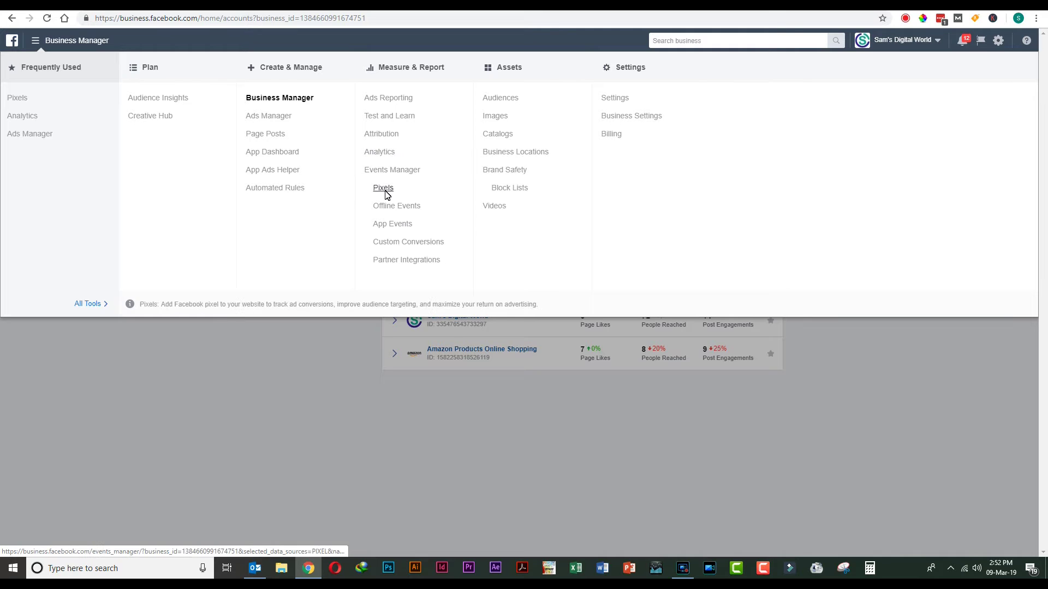
{"action": "left_click", "coordinate": [21, 101]}
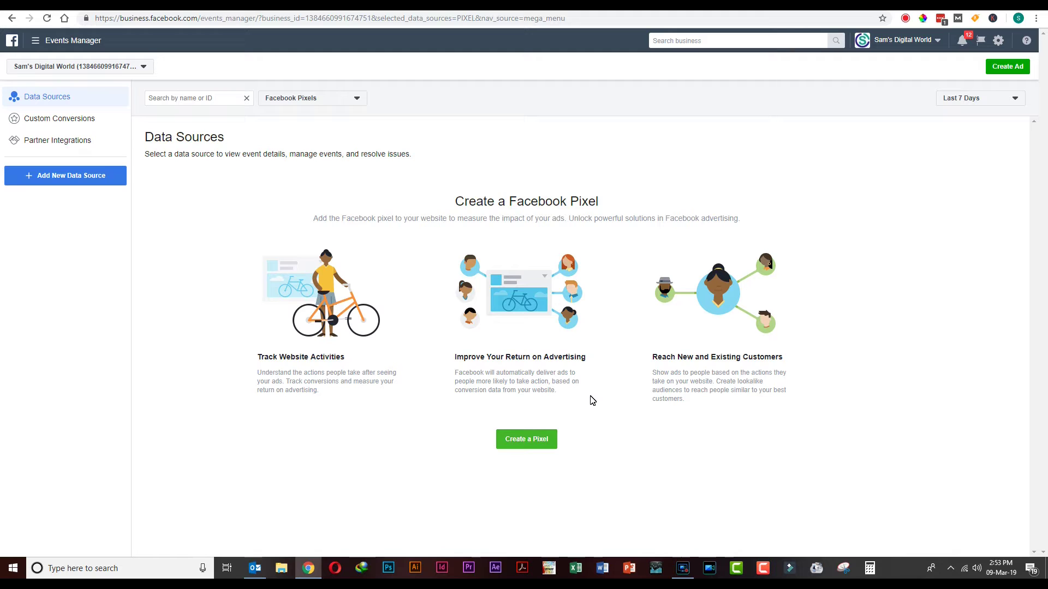
{"action": "left_click", "coordinate": [528, 443]}
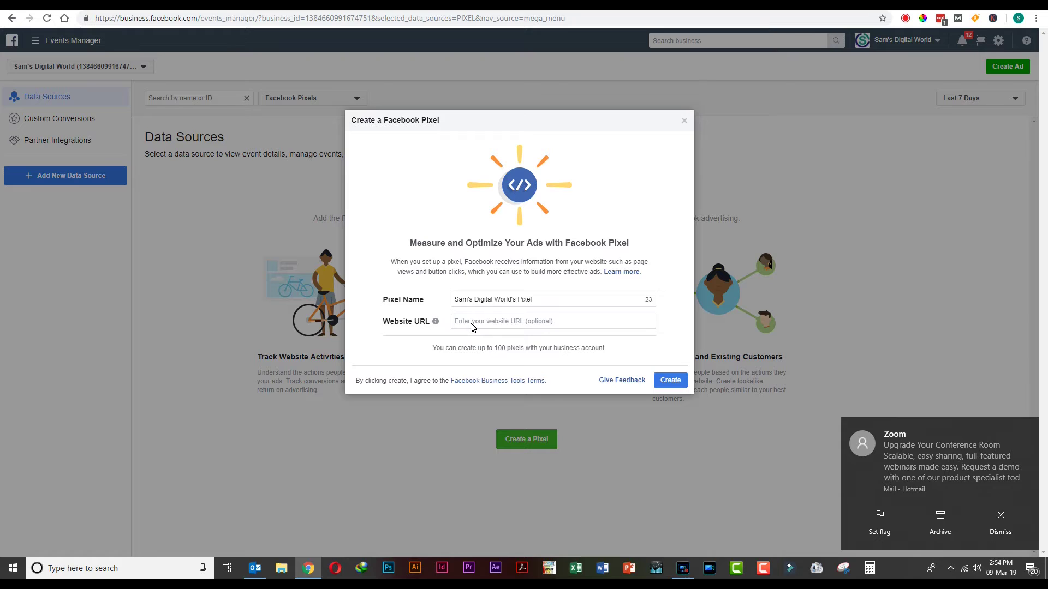
{"action": "left_click", "coordinate": [472, 326]}
{"action": "type", "text": "www.samansara.com"}
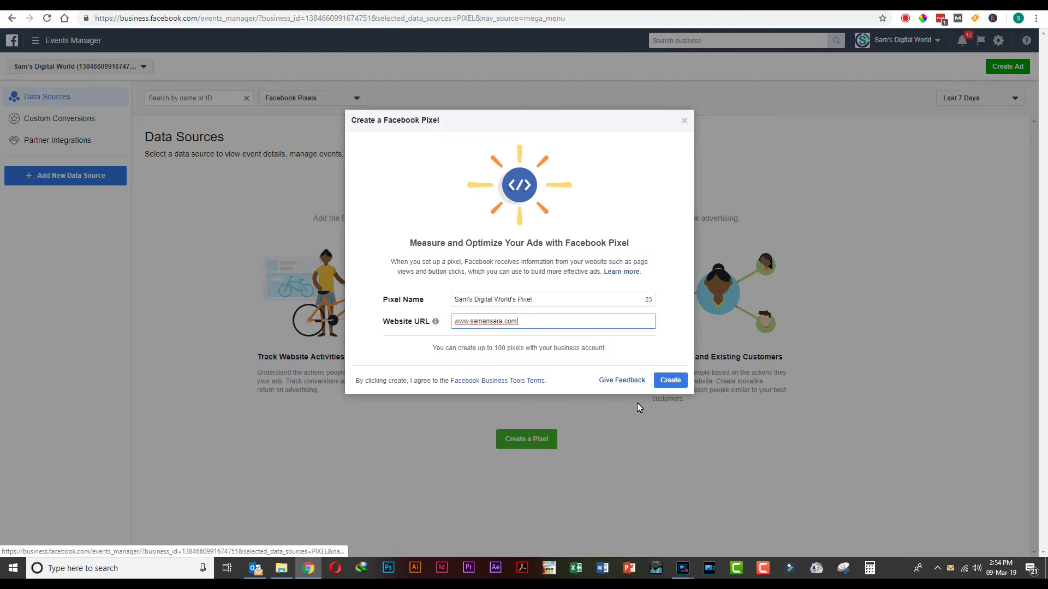
{"action": "left_click", "coordinate": [676, 385]}
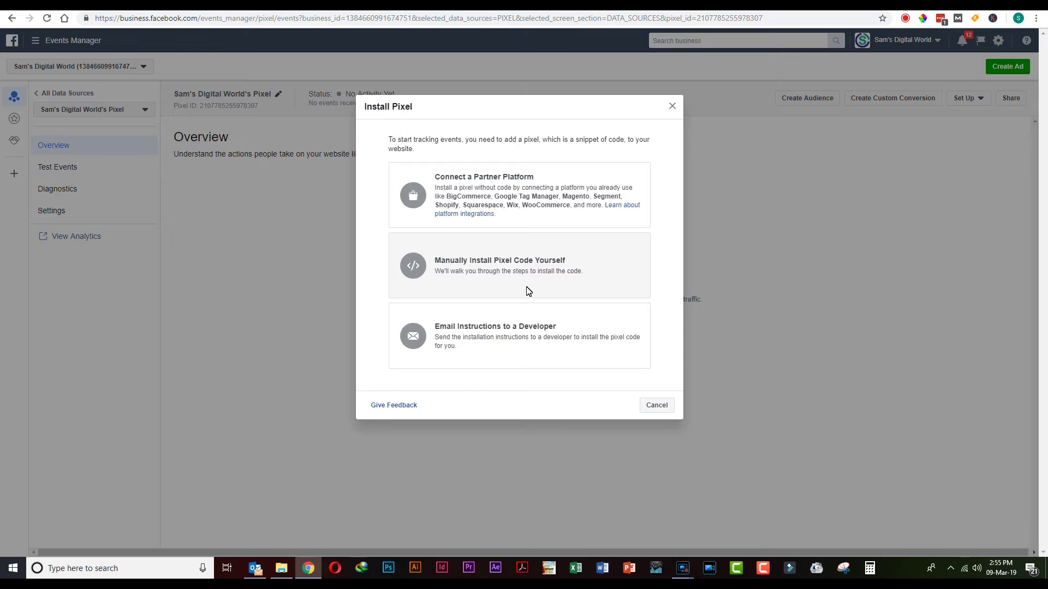
{"action": "left_click", "coordinate": [527, 262]}
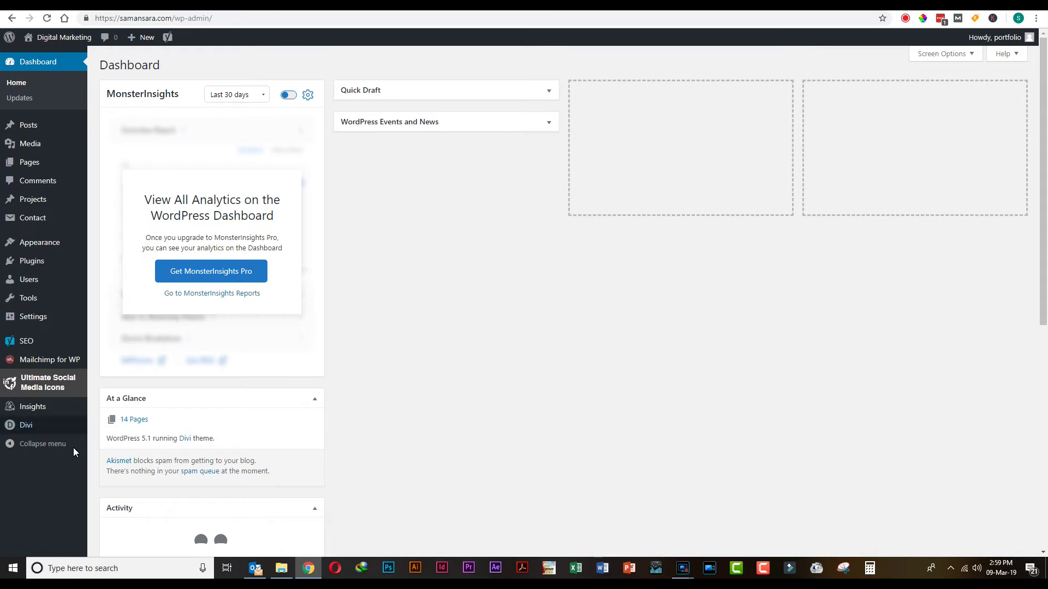
In the website's WordPress admin, open the Divi theme's header.php file in the Theme Editor.
{"action": "mouse_move", "coordinate": [58, 246]}
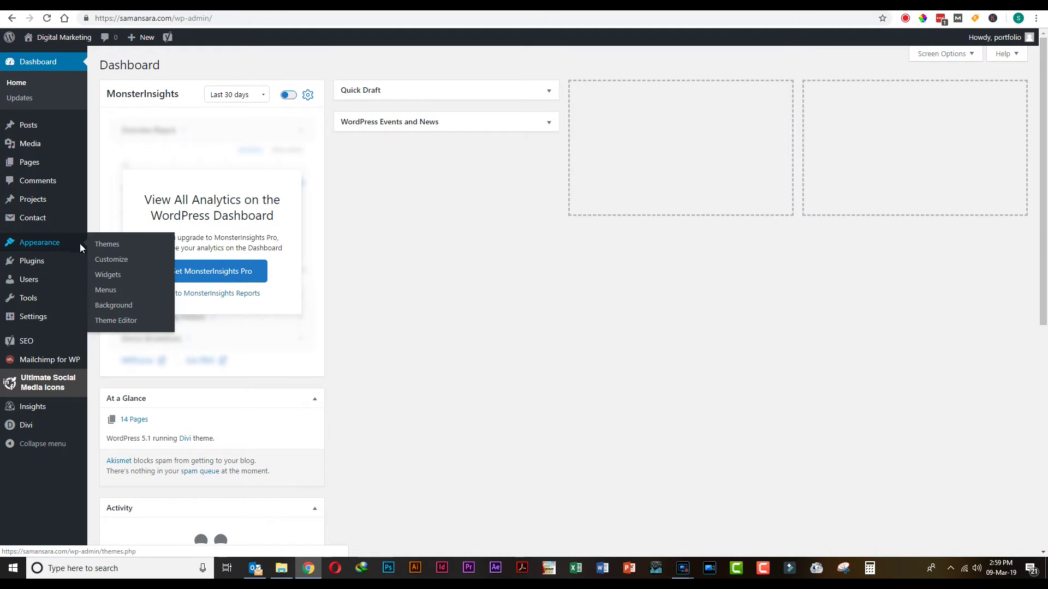
{"action": "left_click", "coordinate": [117, 322]}
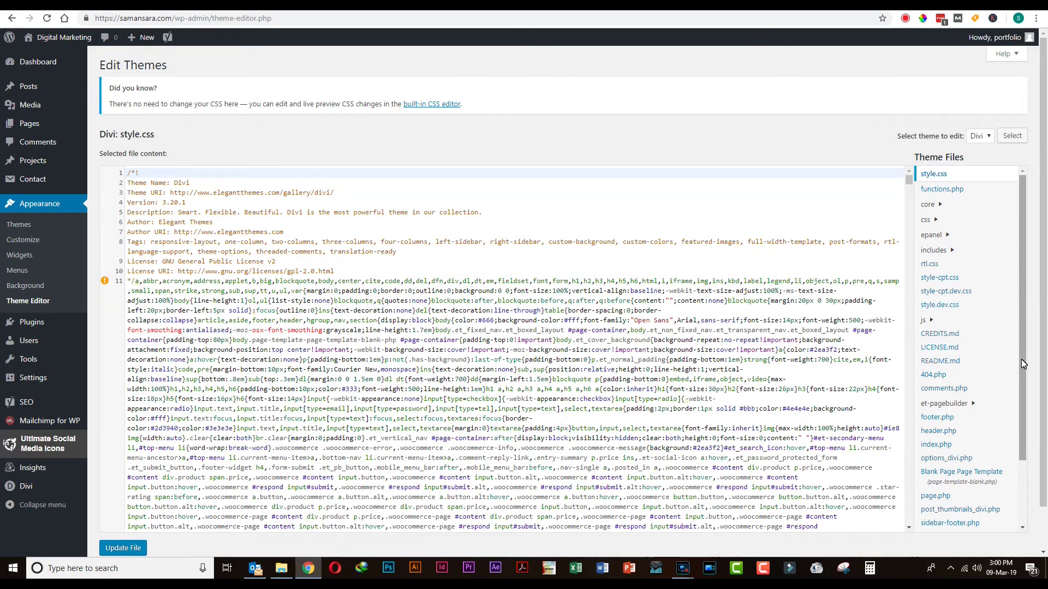
{"action": "left_click_drag", "start_coordinate": [1020, 359], "coordinate": [1021, 390]}
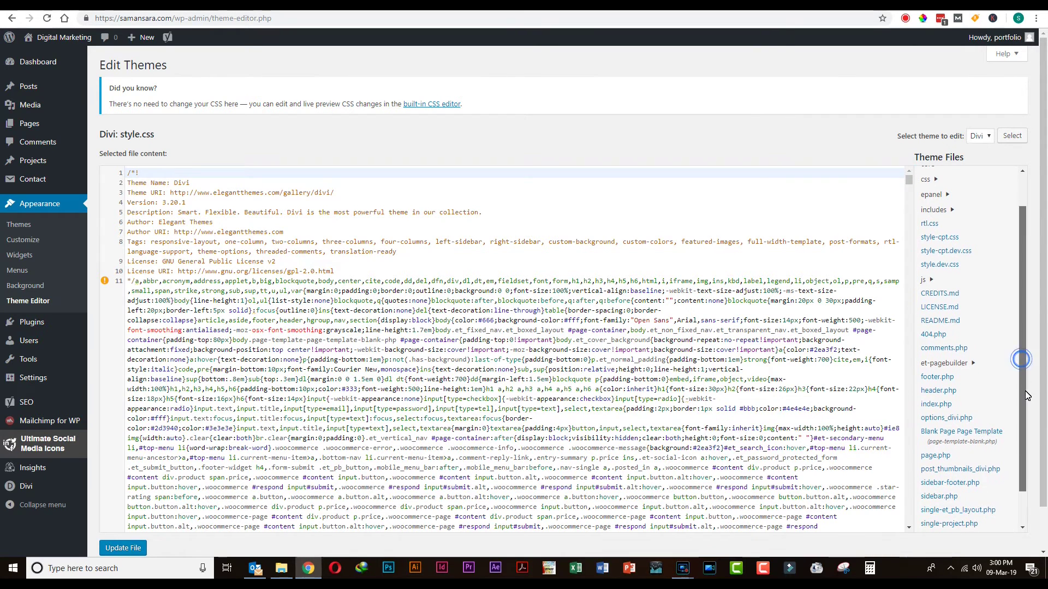
{"action": "left_click", "coordinate": [948, 392]}
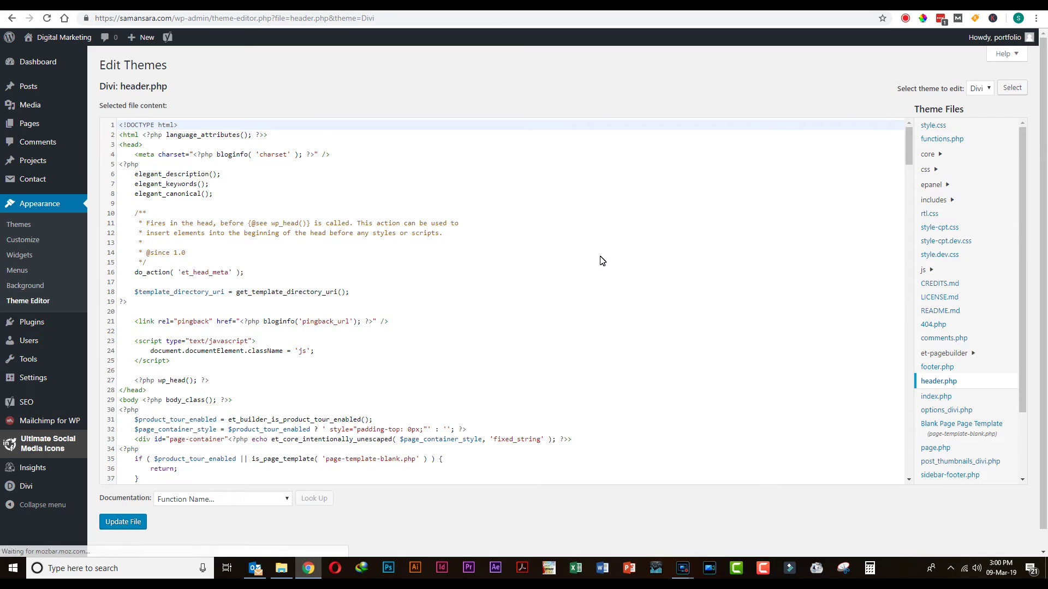
Copy the entire Facebook pixel code and paste it on a new line just above the </head> tag in header.php.
{"action": "left_click", "coordinate": [147, 391]}
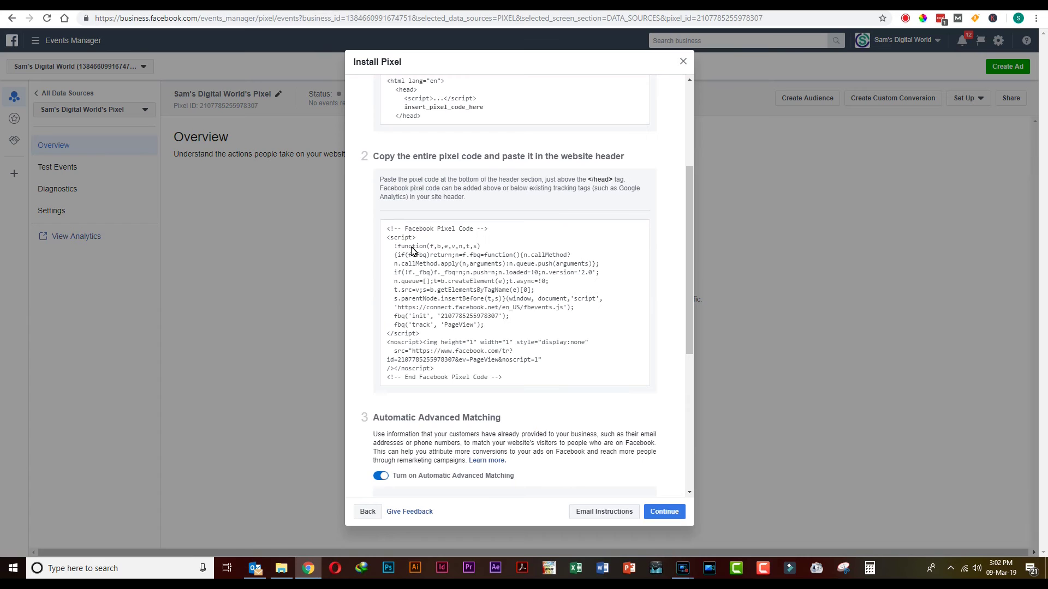
{"action": "mouse_move", "coordinate": [450, 288]}
{"action": "left_click", "coordinate": [522, 302]}
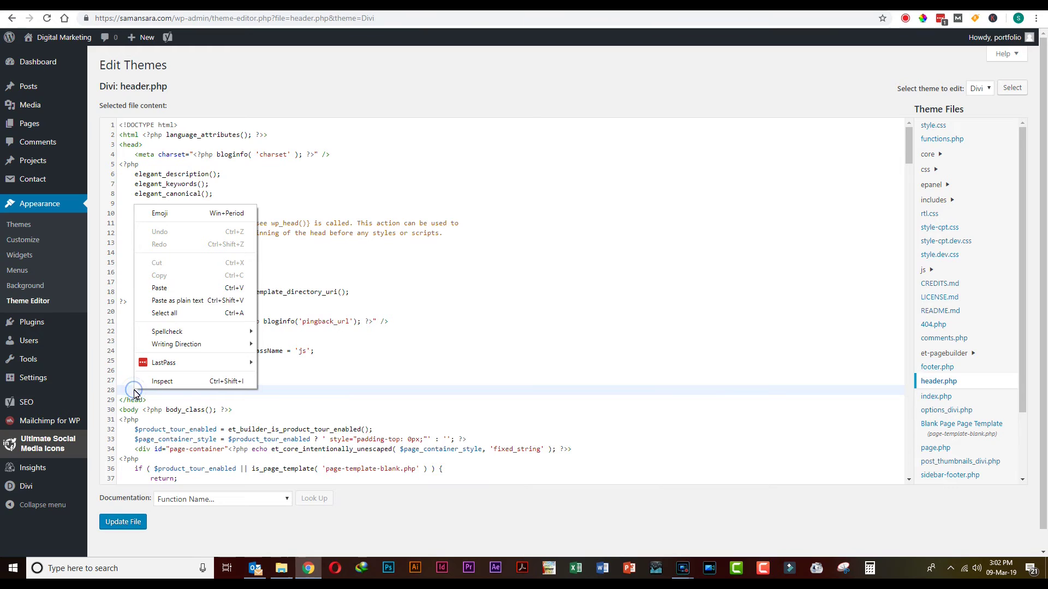
{"action": "left_click", "coordinate": [164, 288]}
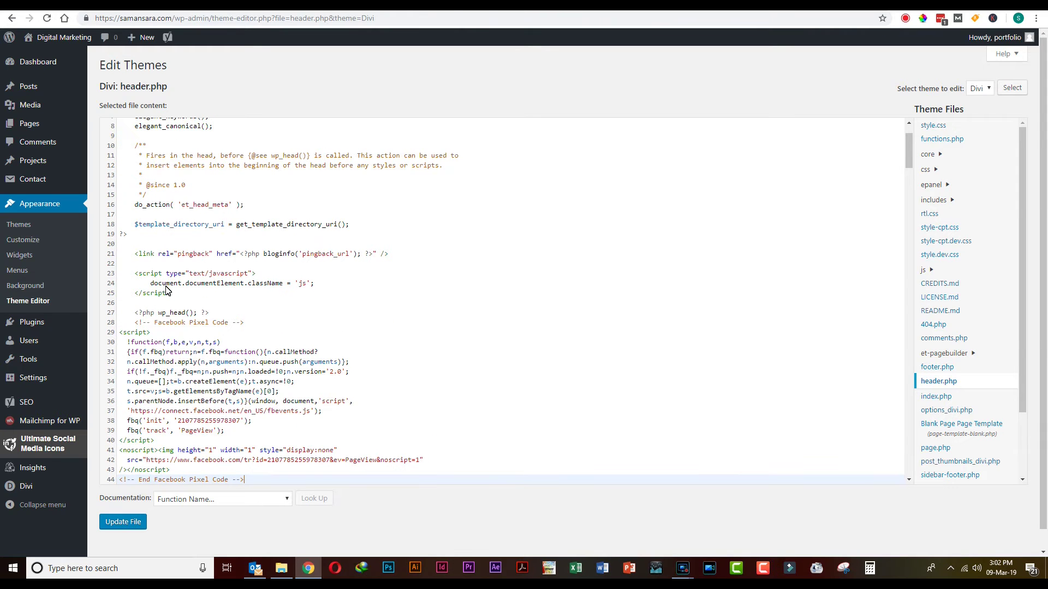
Check the pasted pixel code block above the </head> tag and save the changes to header.php.
{"action": "left_click_drag", "start_coordinate": [910, 153], "coordinate": [913, 168]}
{"action": "scroll", "coordinate": [912, 166], "scroll_direction": "up", "scroll_amount": 1}
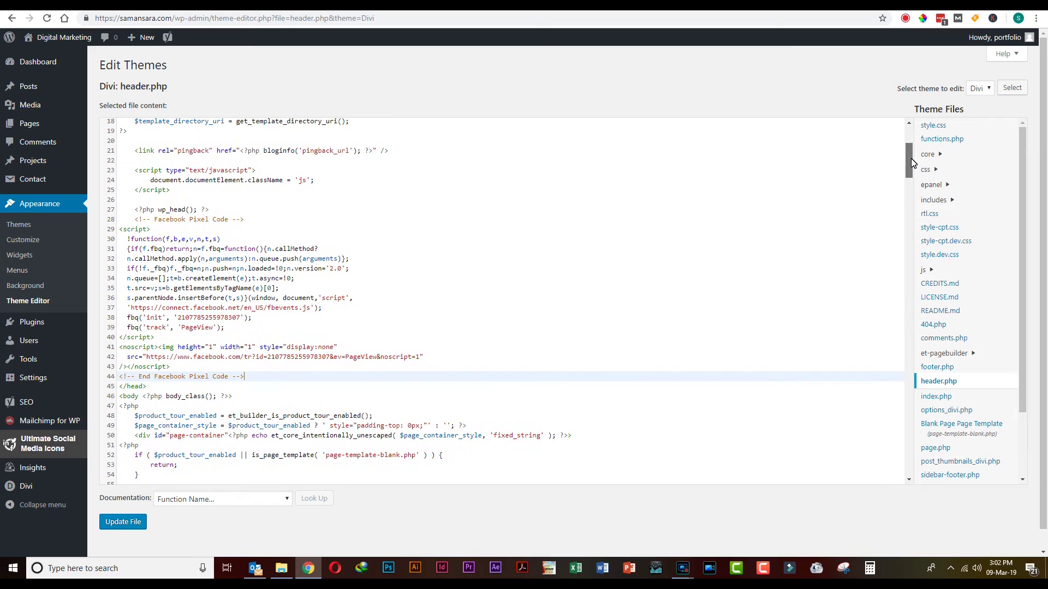
{"action": "left_click_drag", "start_coordinate": [253, 381], "coordinate": [109, 221]}
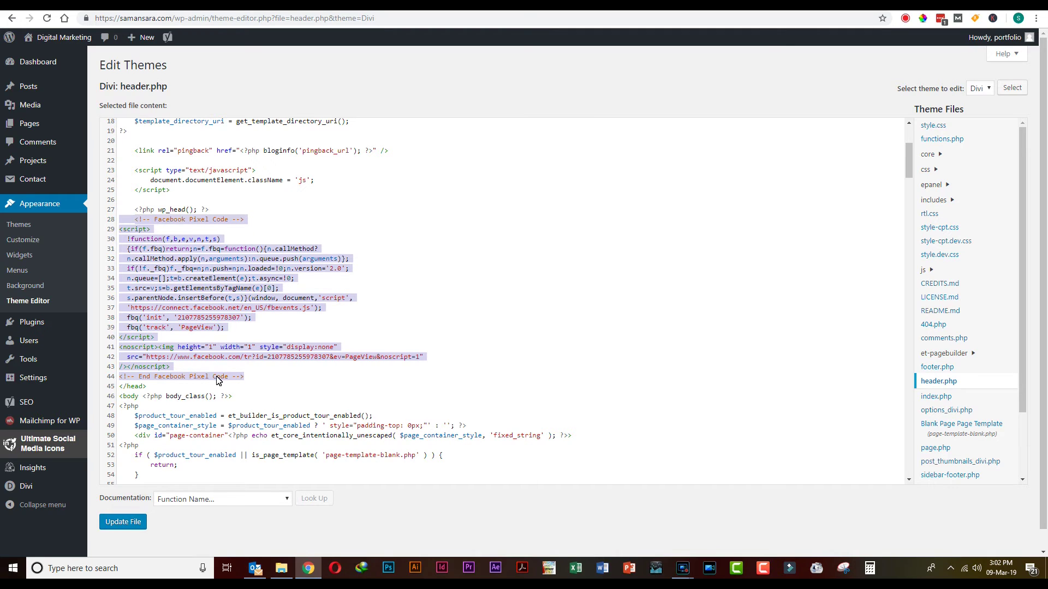
{"action": "left_click", "coordinate": [125, 523]}
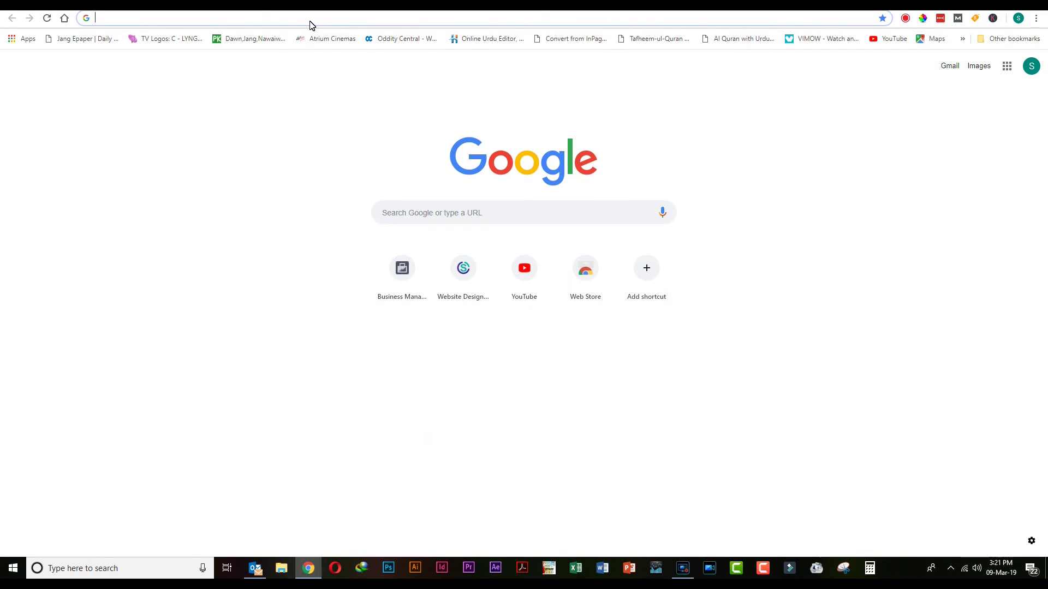
Search Google for Facebook Pixel Helper and open its Chrome Web Store page.
{"action": "left_click", "coordinate": [310, 22]}
{"action": "type", "text": "Faceb"}
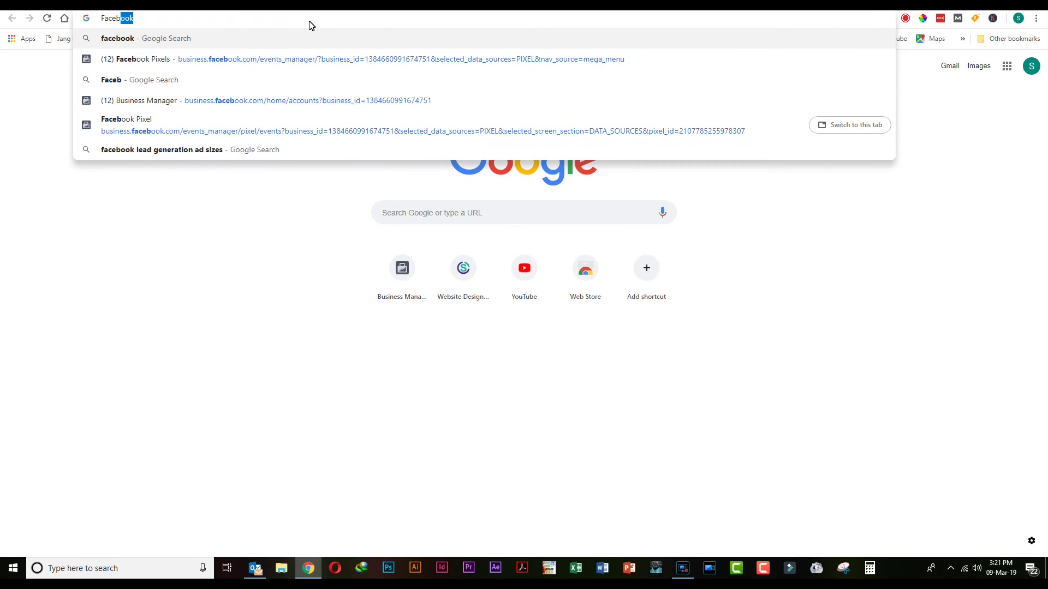
{"action": "type", "text": "ok"}
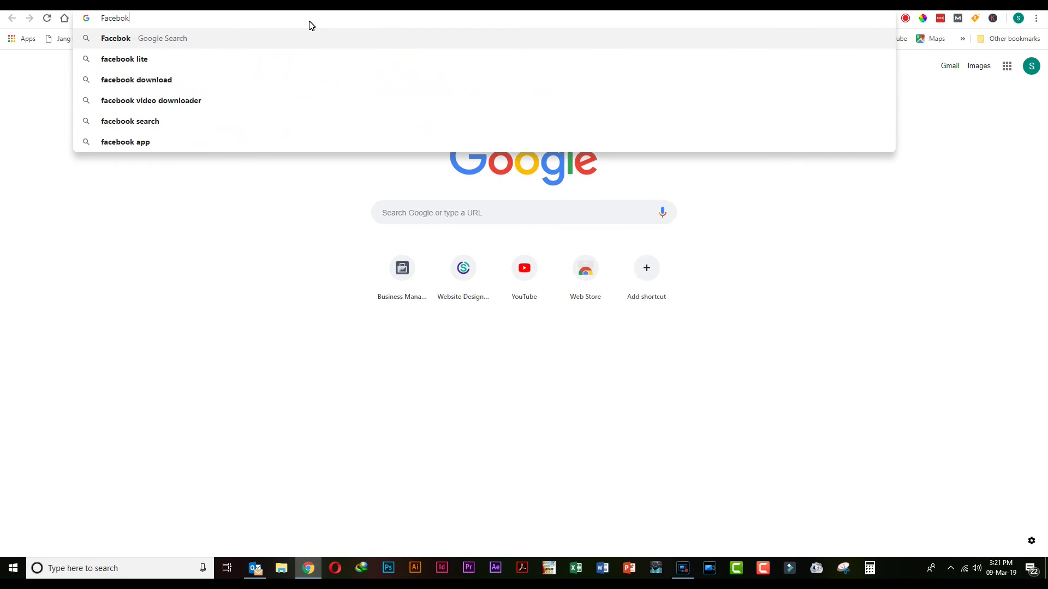
{"action": "key", "text": "BackSpace"}
{"action": "type", "text": "ok Pixel Helper"}
{"action": "key", "text": "Return"}
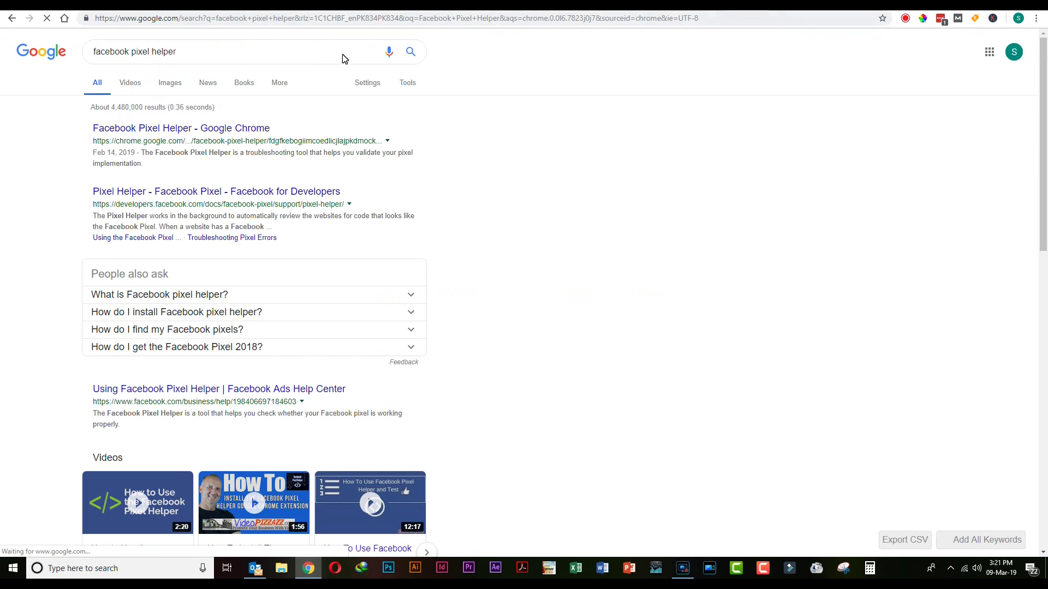
{"action": "left_click", "coordinate": [217, 130]}
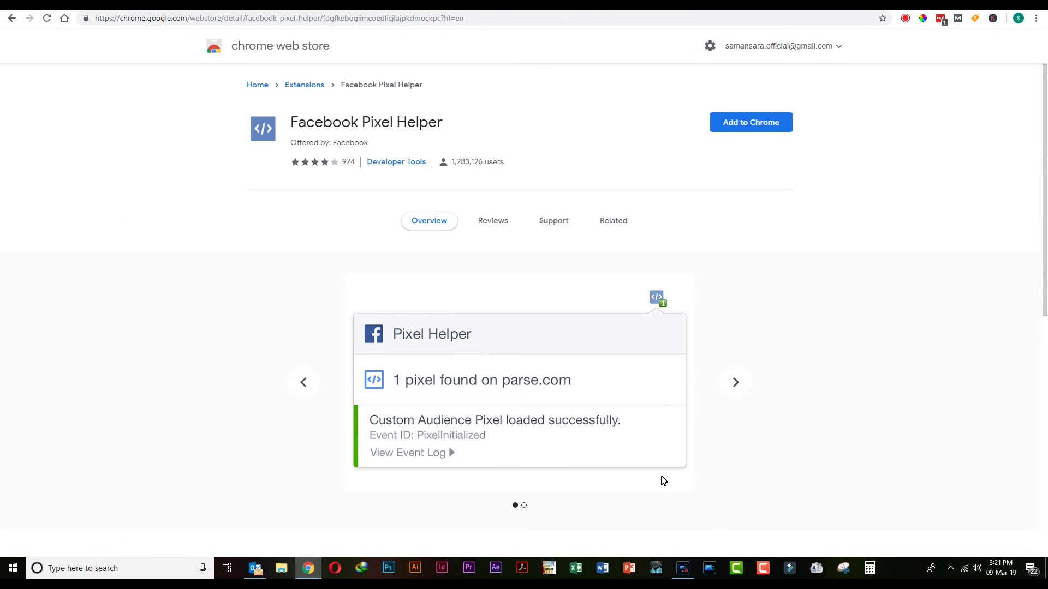
Add the Facebook Pixel Helper extension to Chrome and open it briefly on the store page.
{"action": "left_click", "coordinate": [748, 122]}
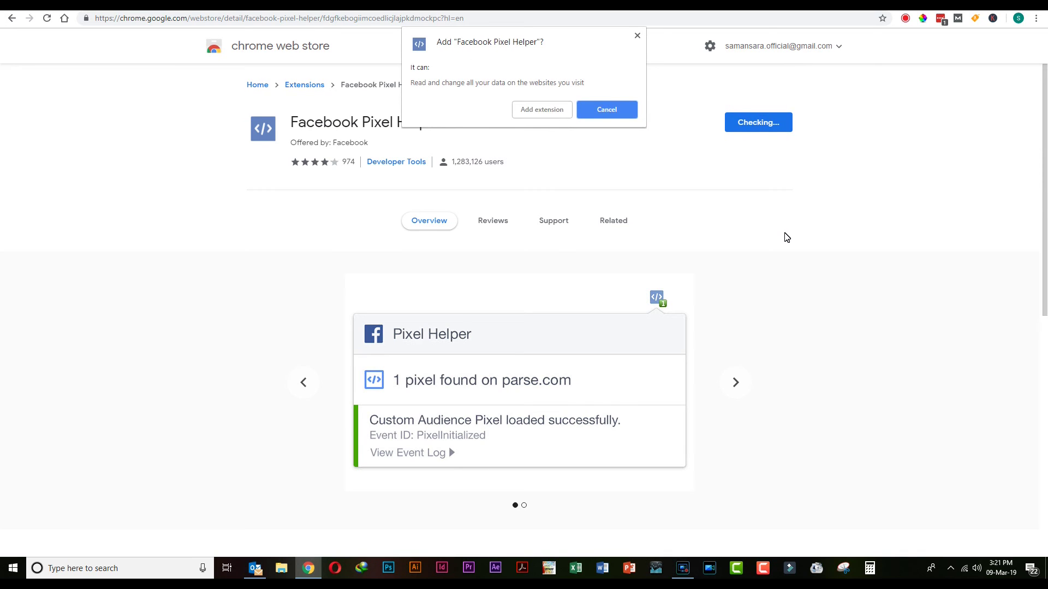
{"action": "left_click", "coordinate": [541, 110]}
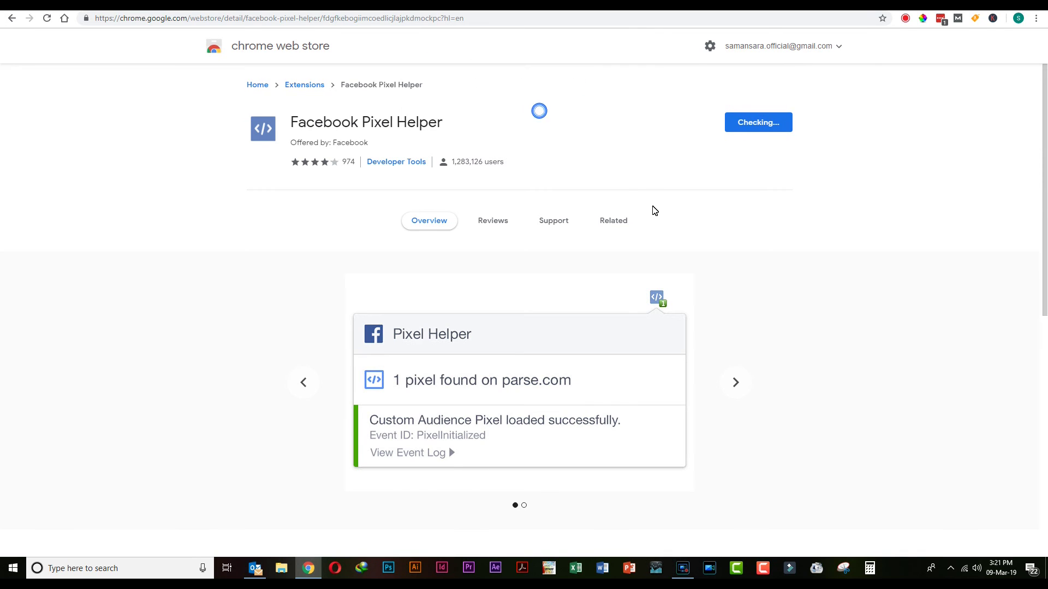
{"action": "left_click", "coordinate": [994, 20]}
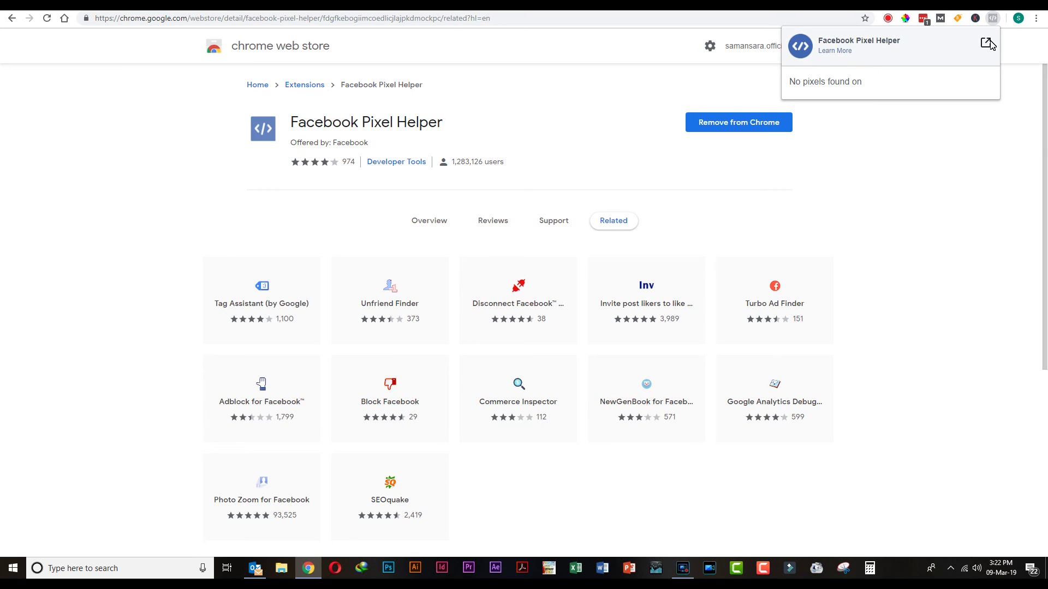
{"action": "left_click", "coordinate": [588, 77]}
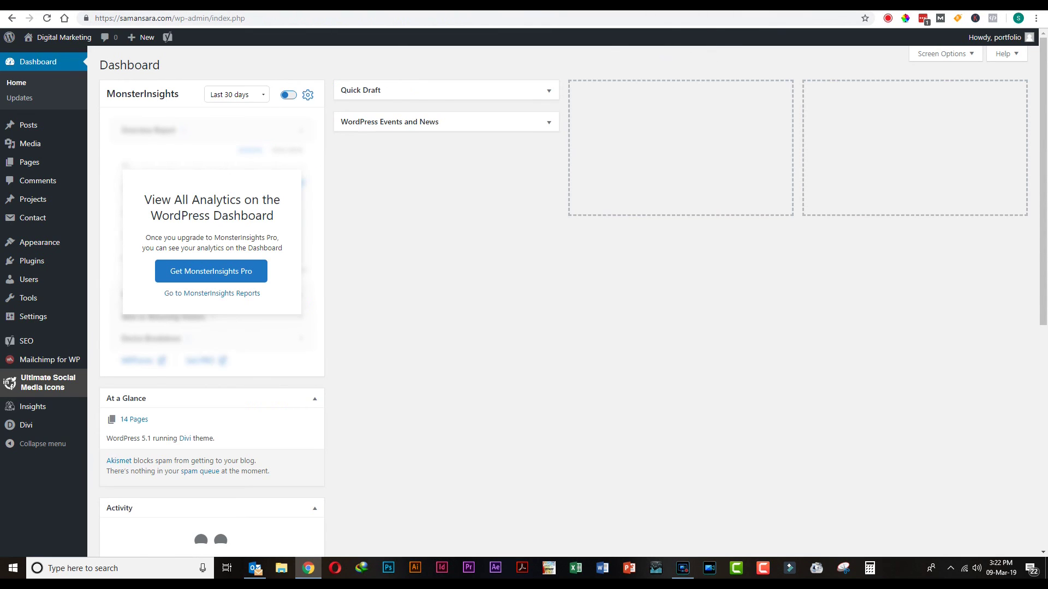
{"action": "left_click", "coordinate": [824, 10]}
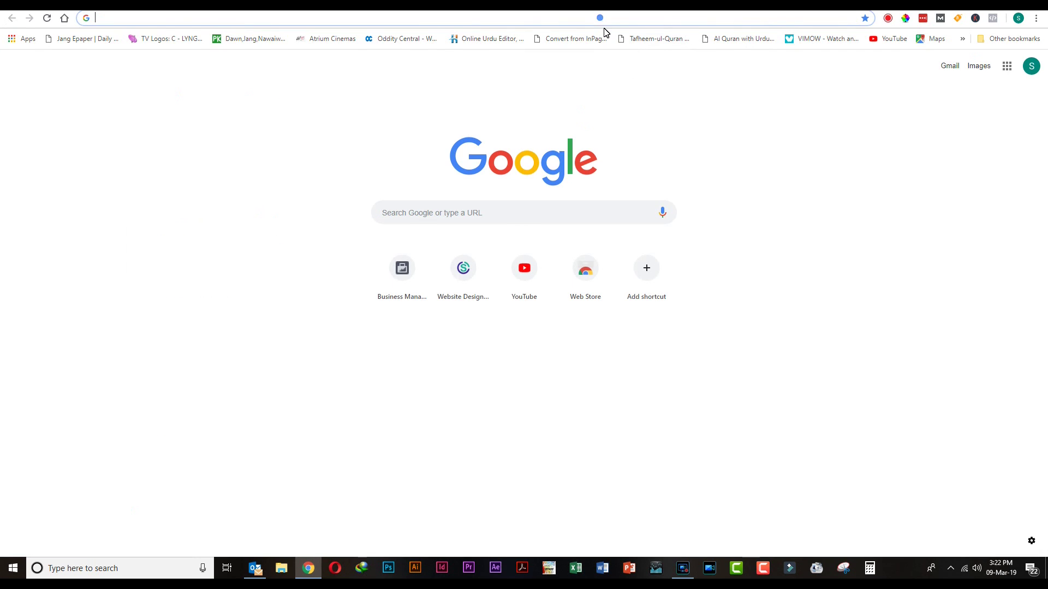
{"action": "type", "text": "ww"}
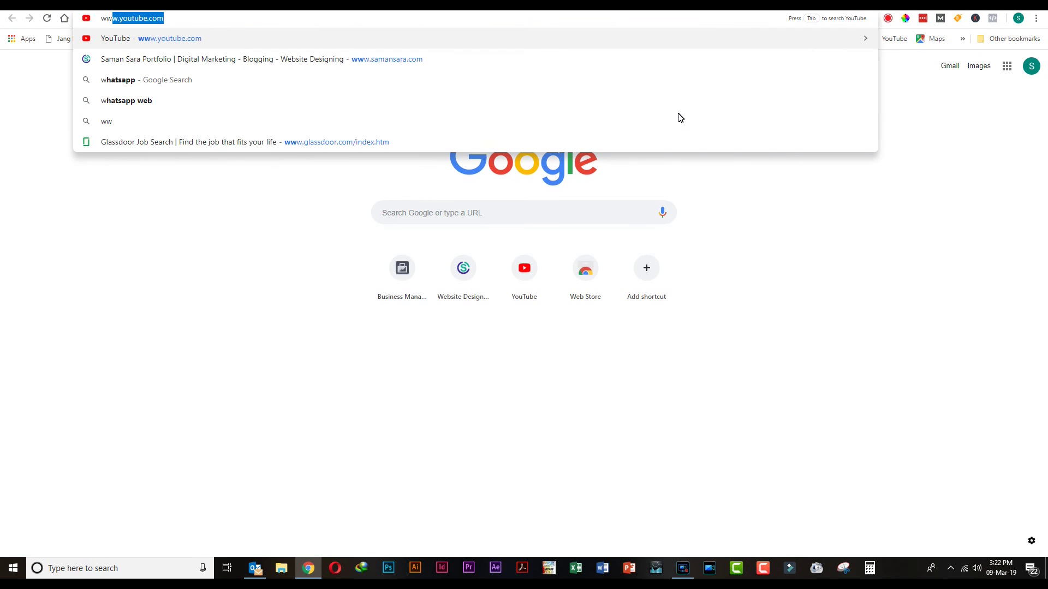
{"action": "type", "text": "w."}
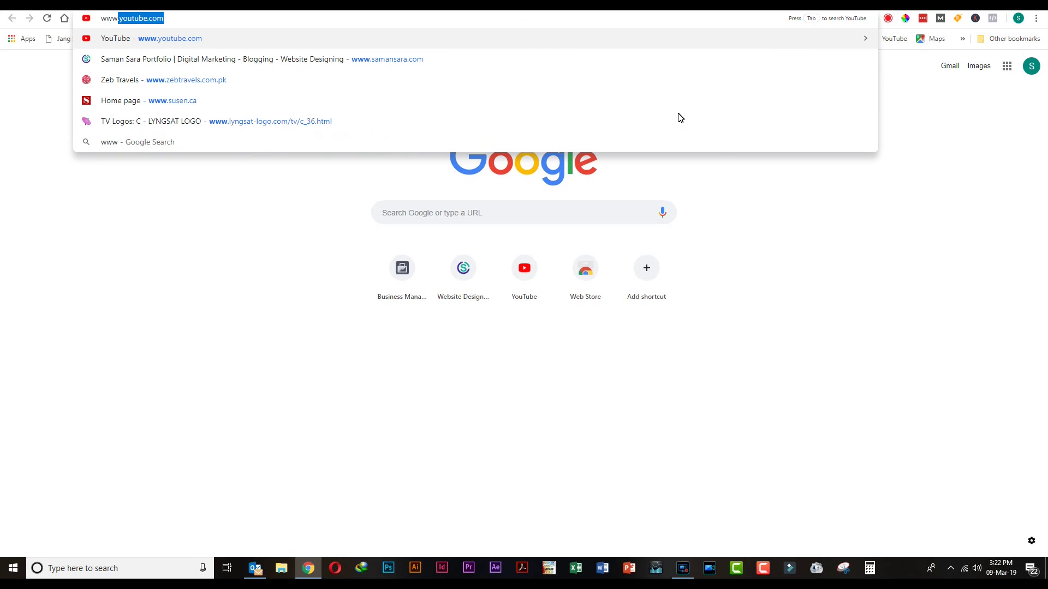
{"action": "type", "text": "samansara"}
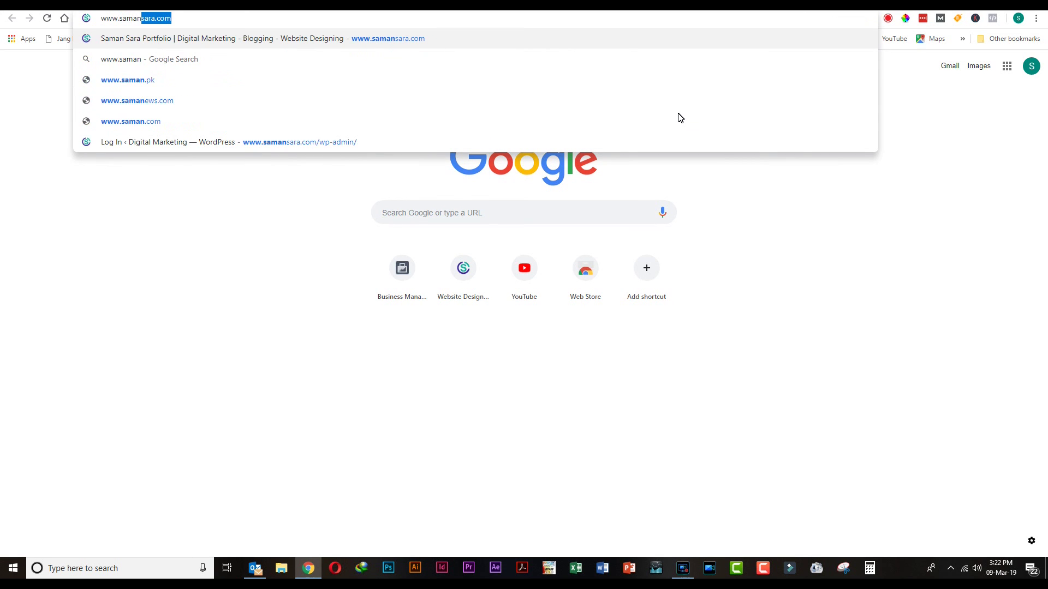
{"action": "key", "text": "Right"}
{"action": "key", "text": "Return"}
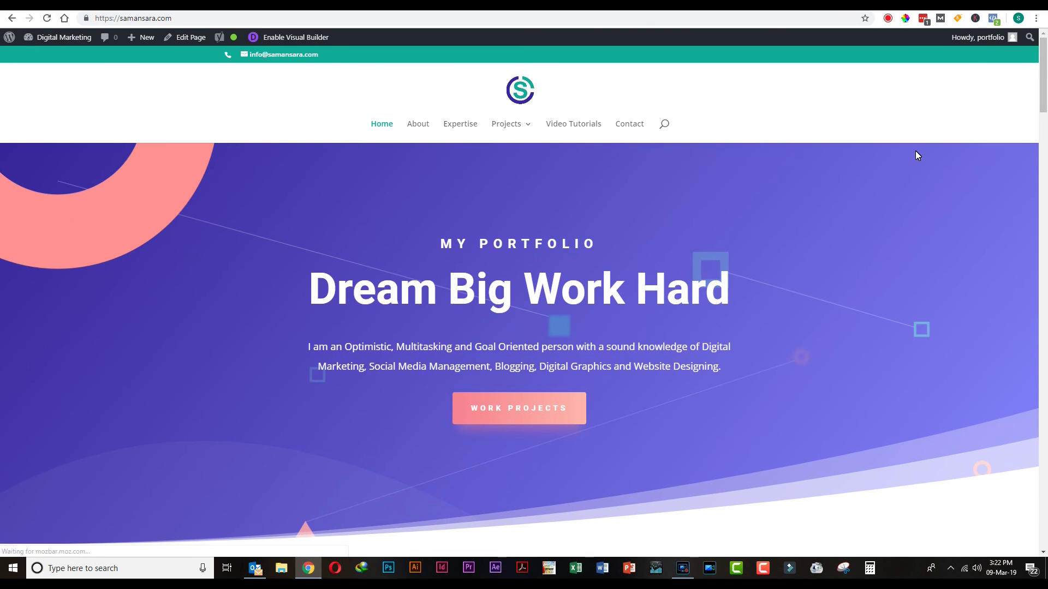
Examine the site's pixel event details in Facebook Pixel Helper and view the Funnels section of the pixel's analytics.
{"action": "left_click", "coordinate": [993, 19]}
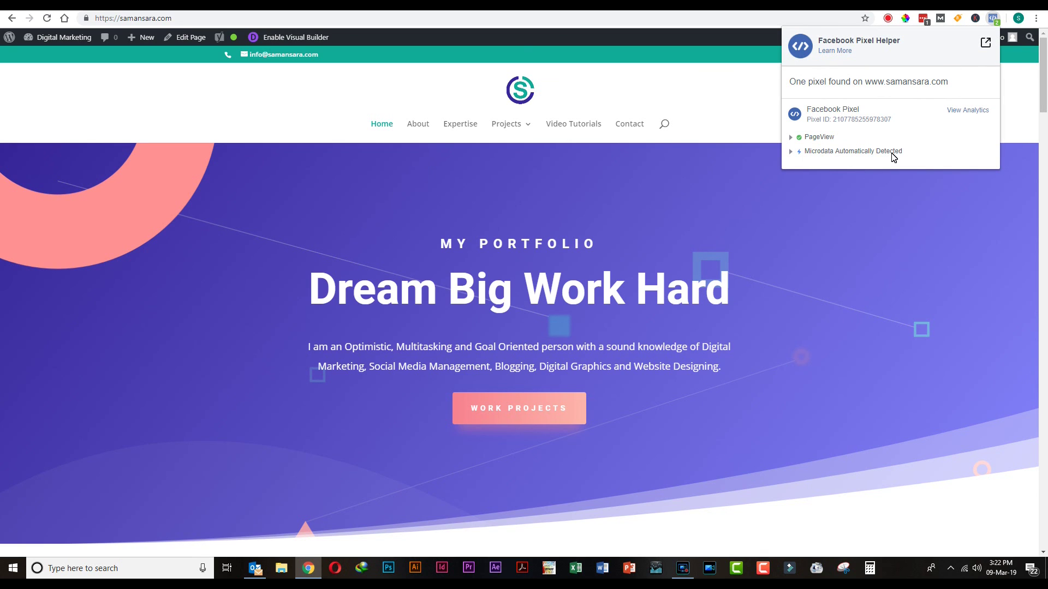
{"action": "left_click", "coordinate": [826, 112]}
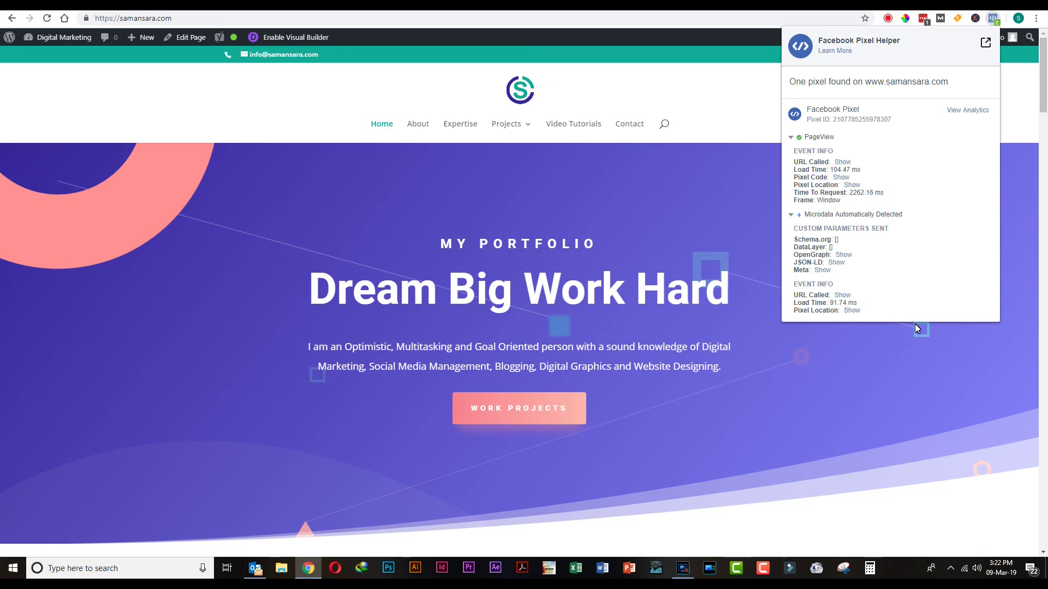
{"action": "left_click", "coordinate": [969, 111]}
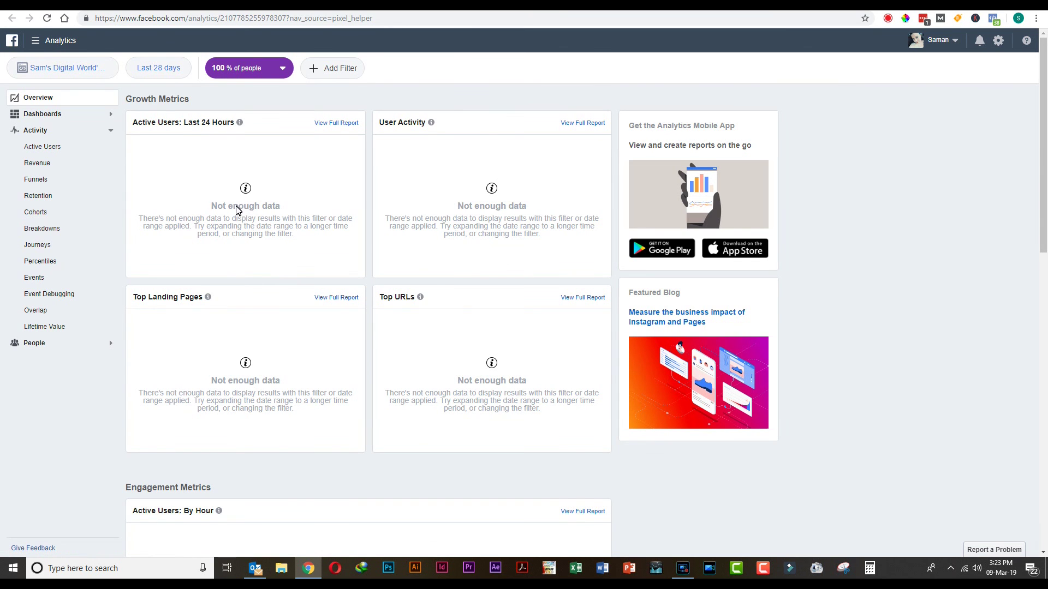
{"action": "left_click", "coordinate": [36, 179]}
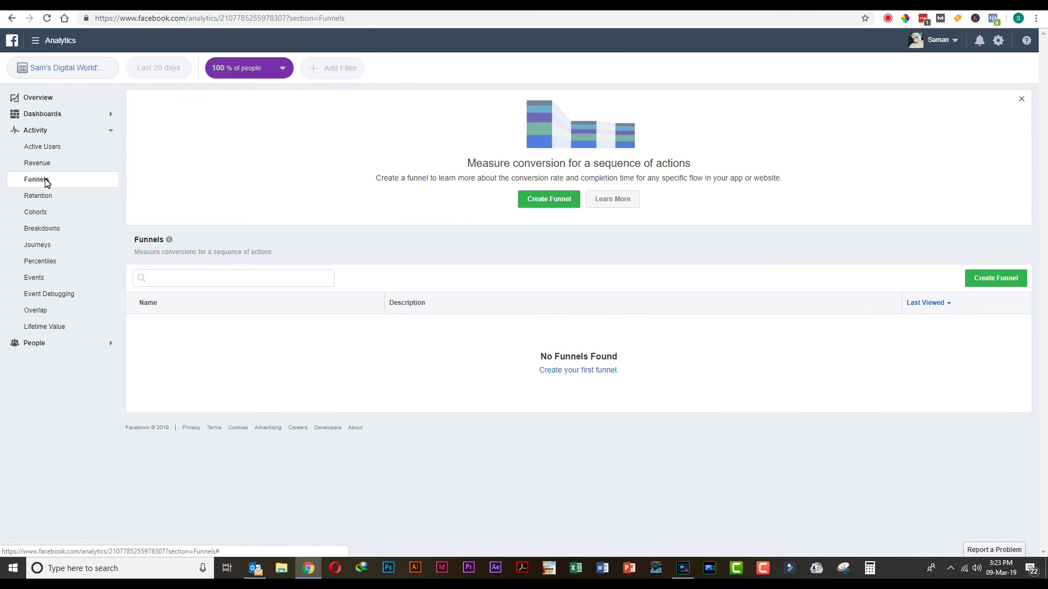